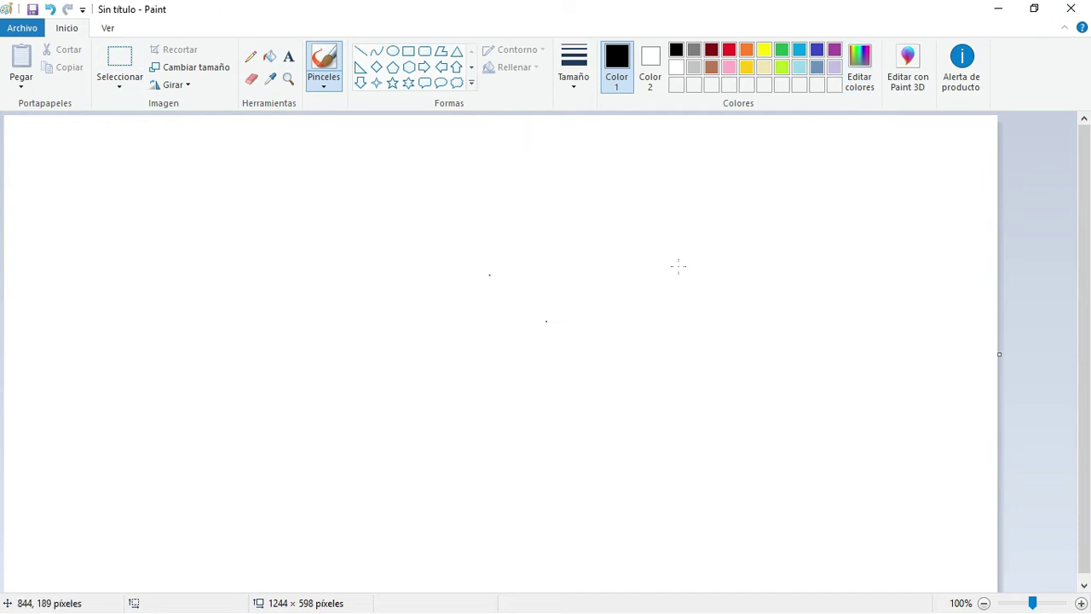
# - Draw a black-outlined 389 × 163 pixel rectangle in the canvas's upper right
pyautogui.click(120, 81)
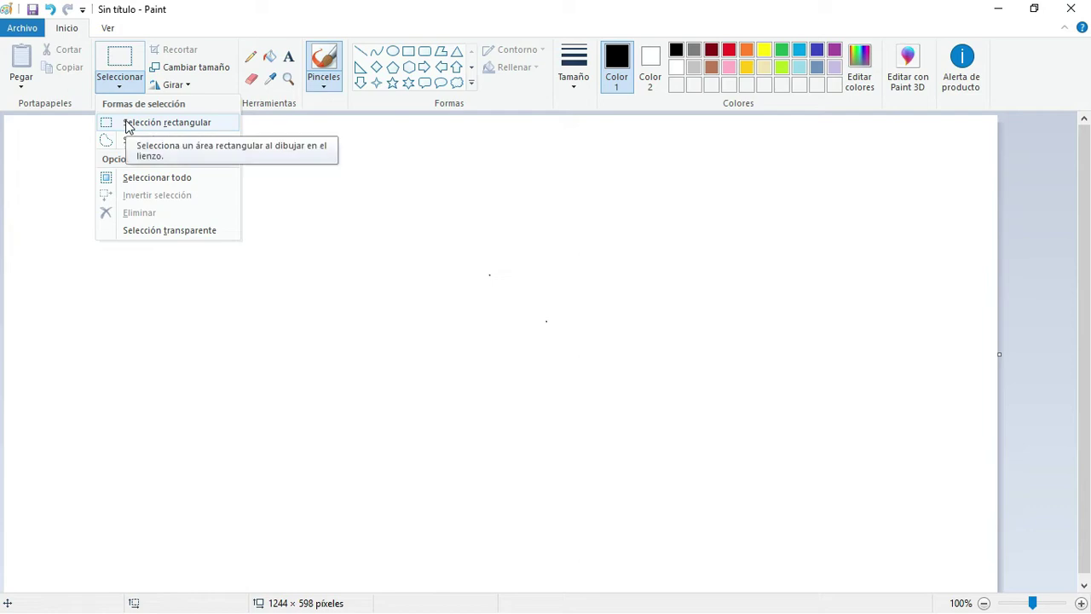
pyautogui.click(414, 51)
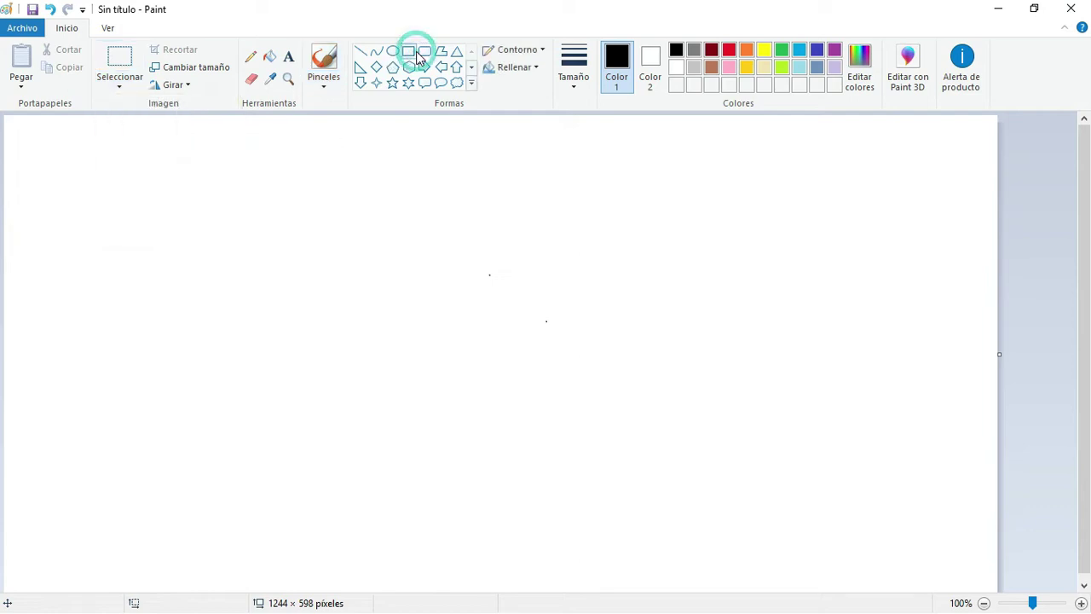
pyautogui.click(602, 170)
pyautogui.moveTo(603, 171)
pyautogui.mouseDown()
pyautogui.moveTo(932, 290)
pyautogui.moveTo(914, 301)
pyautogui.mouseUp()
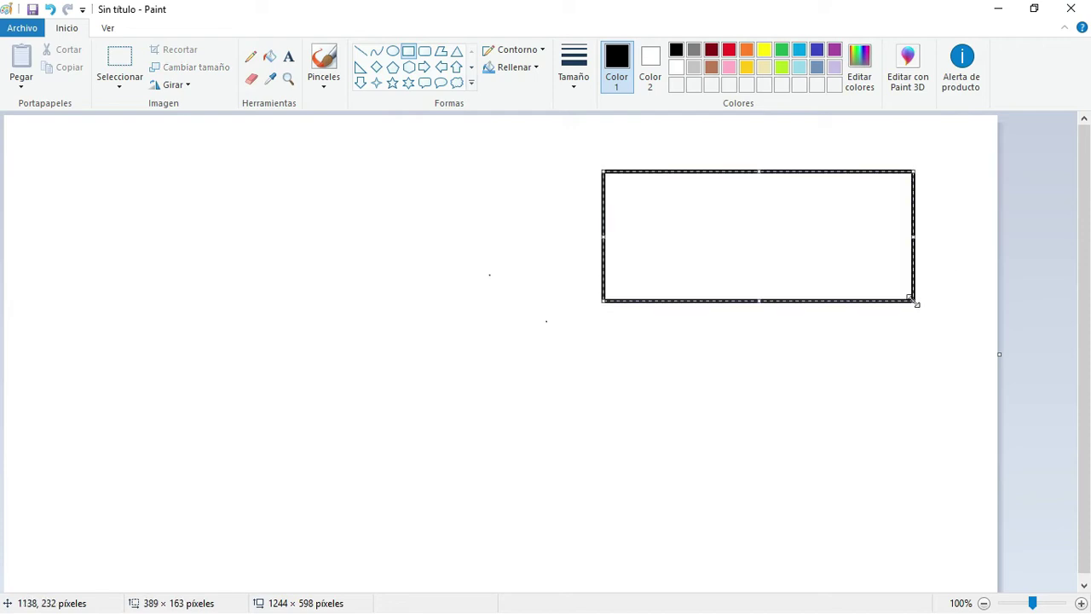
pyautogui.click(269, 56)
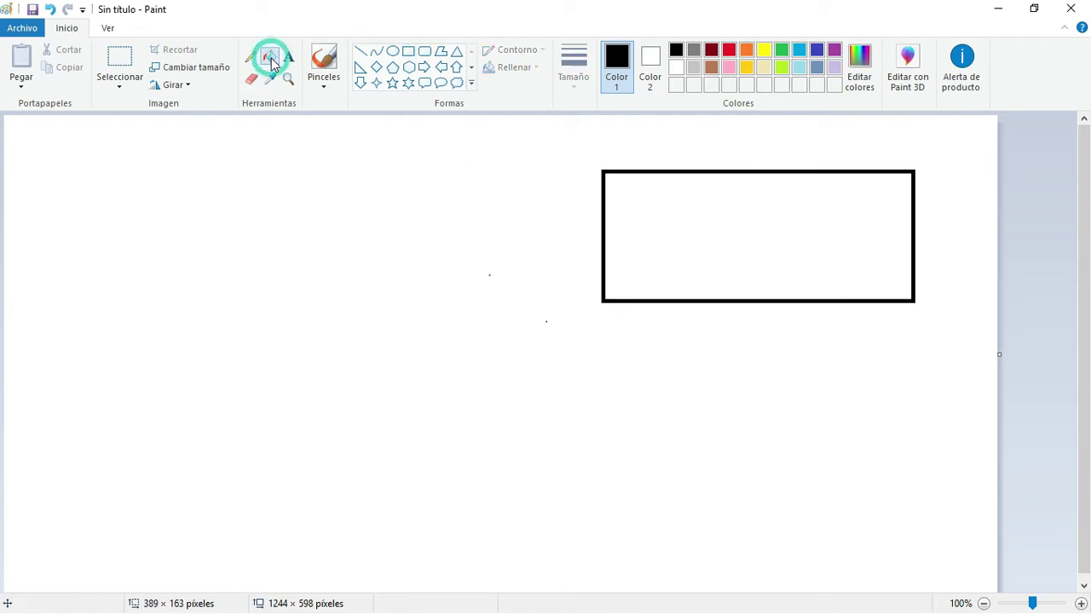
# - Fill the rectangle black, then solid gold (RGB 255, 201, 14), and show its values in Editar colores
pyautogui.click(706, 197)
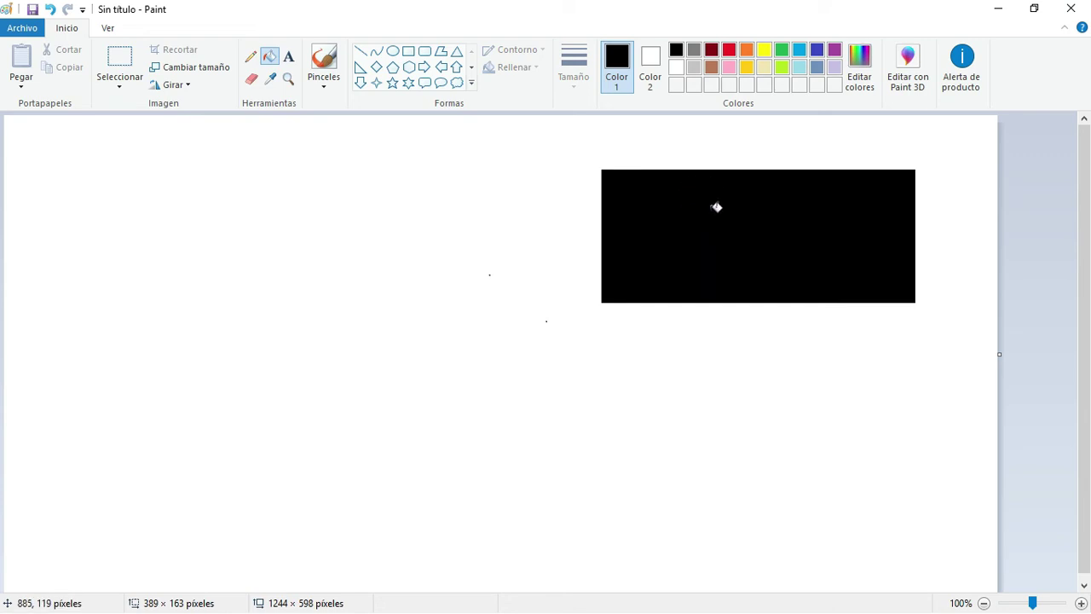
pyautogui.click(747, 68)
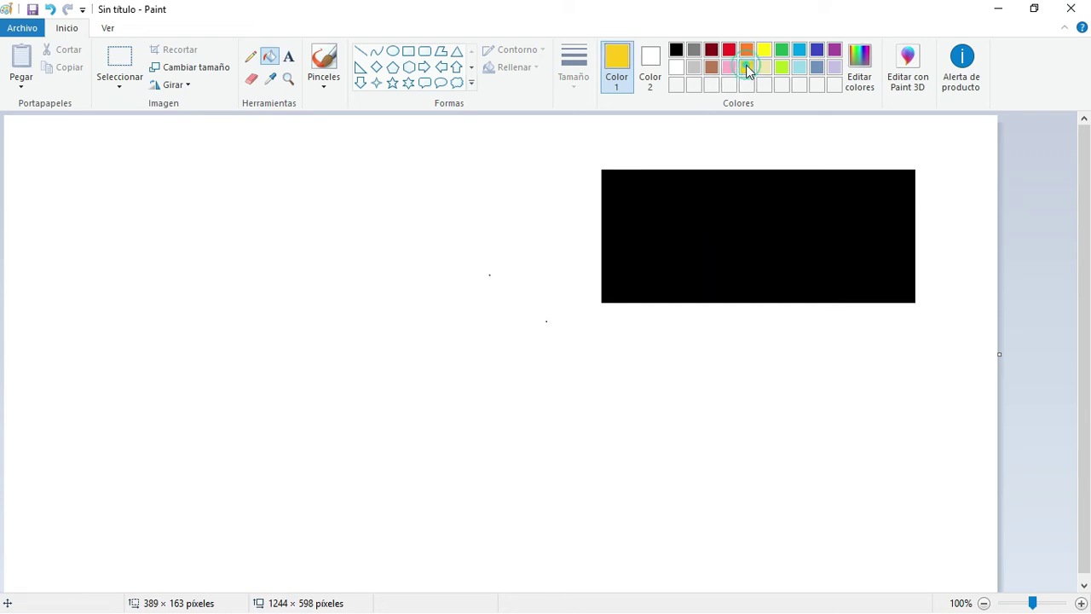
pyautogui.click(759, 185)
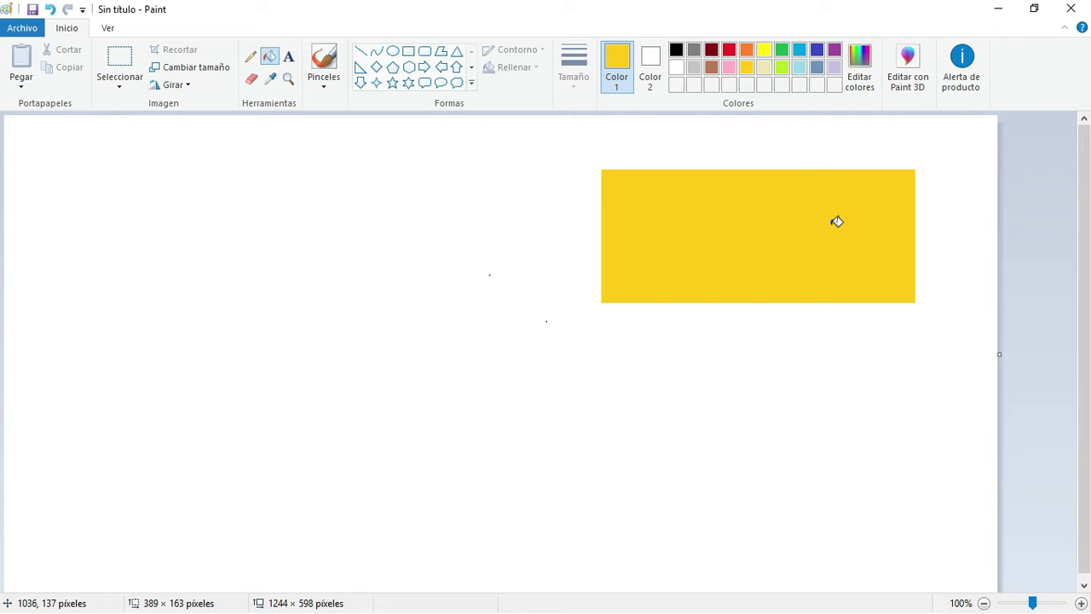
pyautogui.click(861, 85)
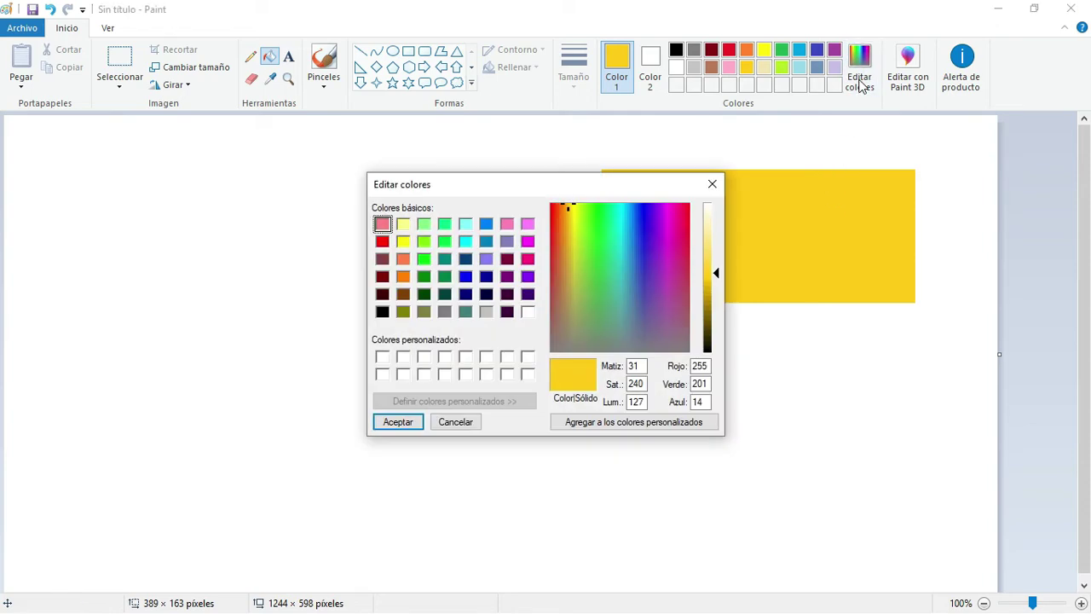
# - Create lavender (RGB 188, 194, 237) at luminance 200, save it as a custom colour, and accept it
pyautogui.click(701, 366)
pyautogui.moveTo(720, 282); pyautogui.dragTo(720, 234)
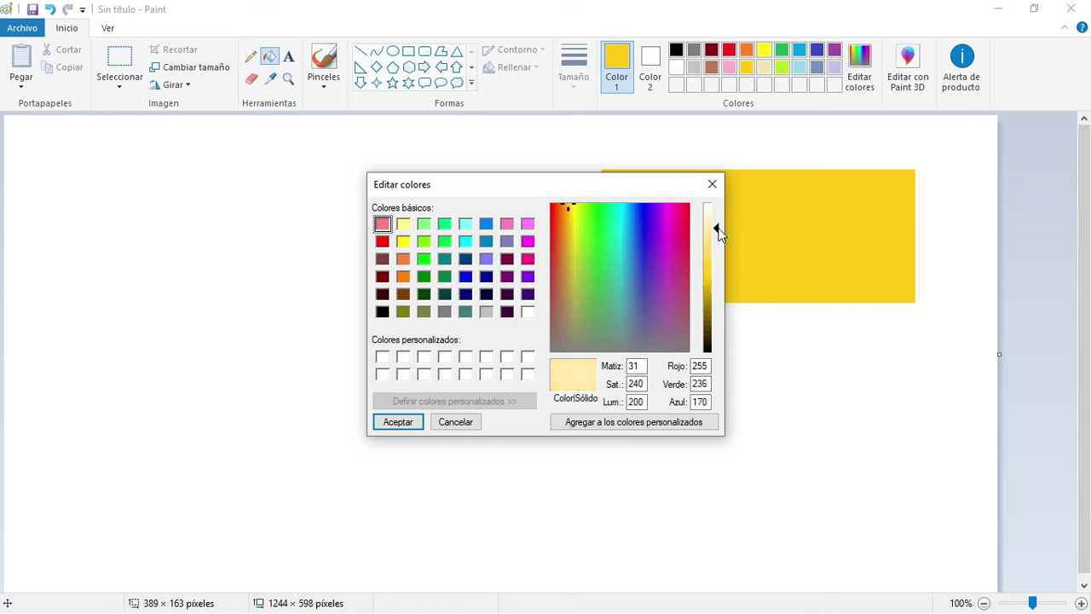
pyautogui.moveTo(571, 207); pyautogui.dragTo(641, 268)
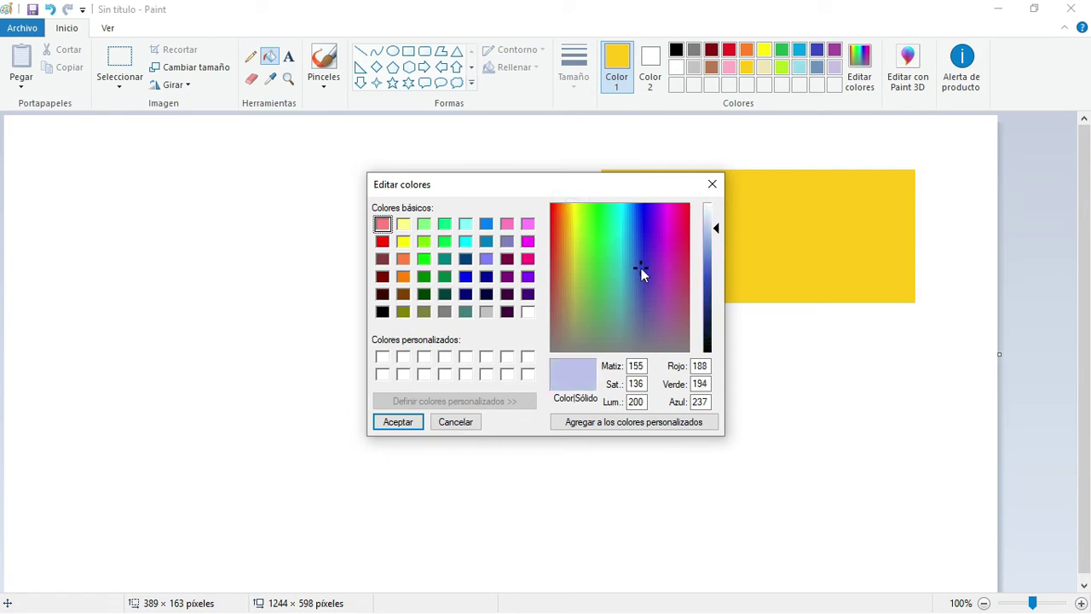
pyautogui.click(657, 426)
pyautogui.click(387, 361)
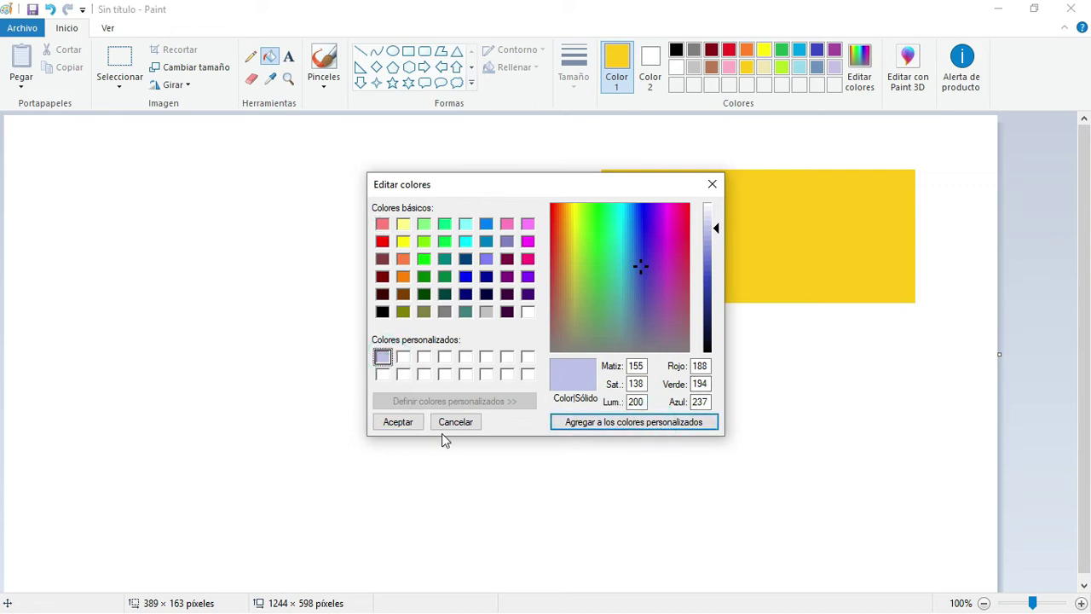
pyautogui.click(397, 422)
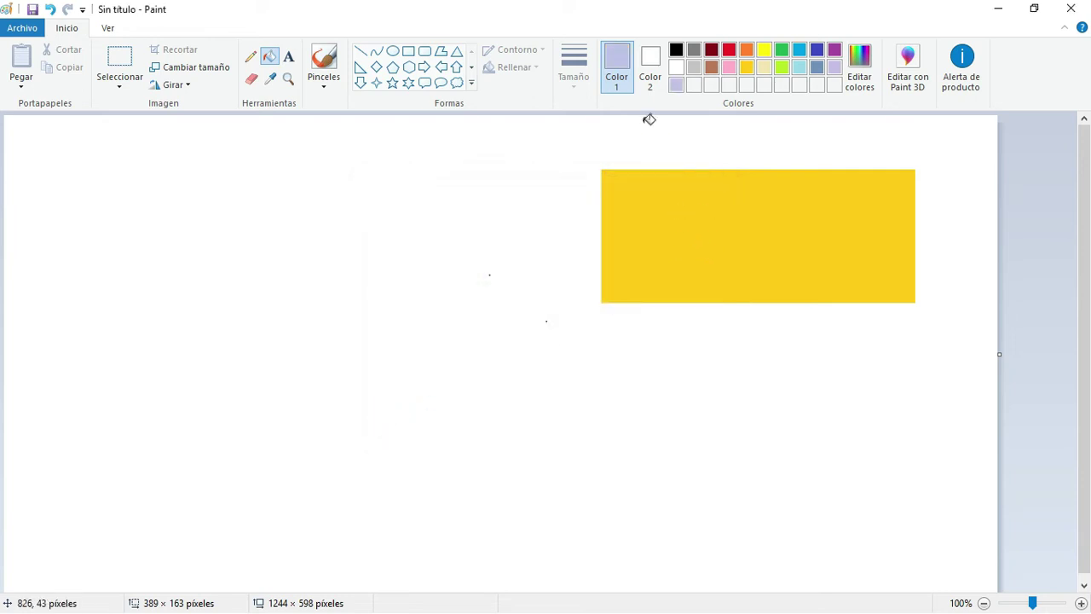
# - Recolour the gold rectangle with the lavender
pyautogui.click(762, 221)
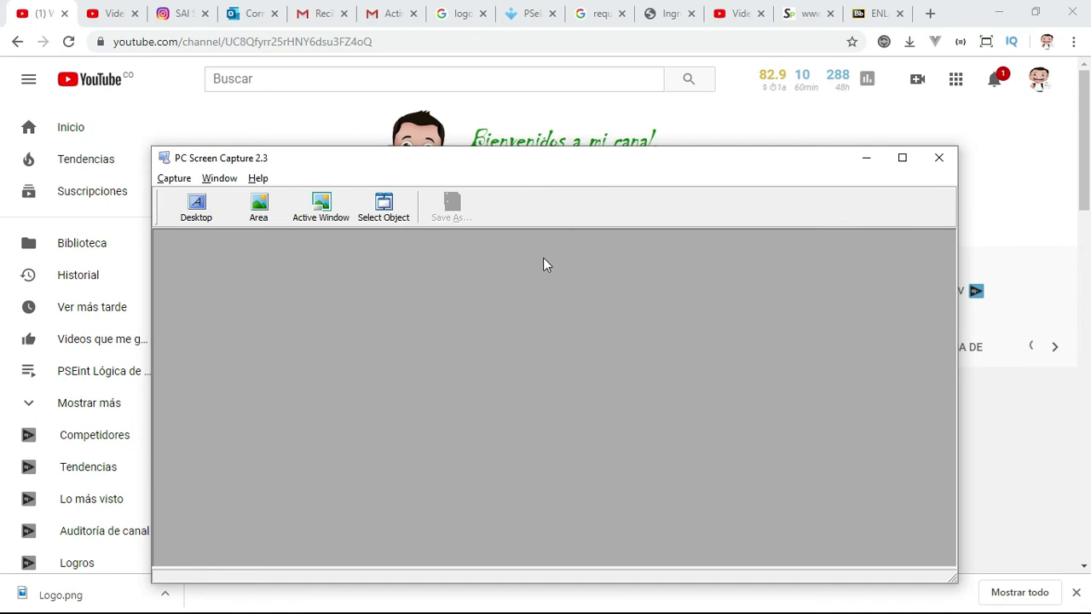
# - Capture an Area box around the PERSONALIZAR CANAL button, then switch back to Paint
pyautogui.click(553, 167)
pyautogui.moveTo(553, 167)
pyautogui.mouseDown()
pyautogui.moveTo(548, 246)
pyautogui.moveTo(597, 280)
pyautogui.moveTo(551, 178)
pyautogui.moveTo(574, 116)
pyautogui.mouseUp()
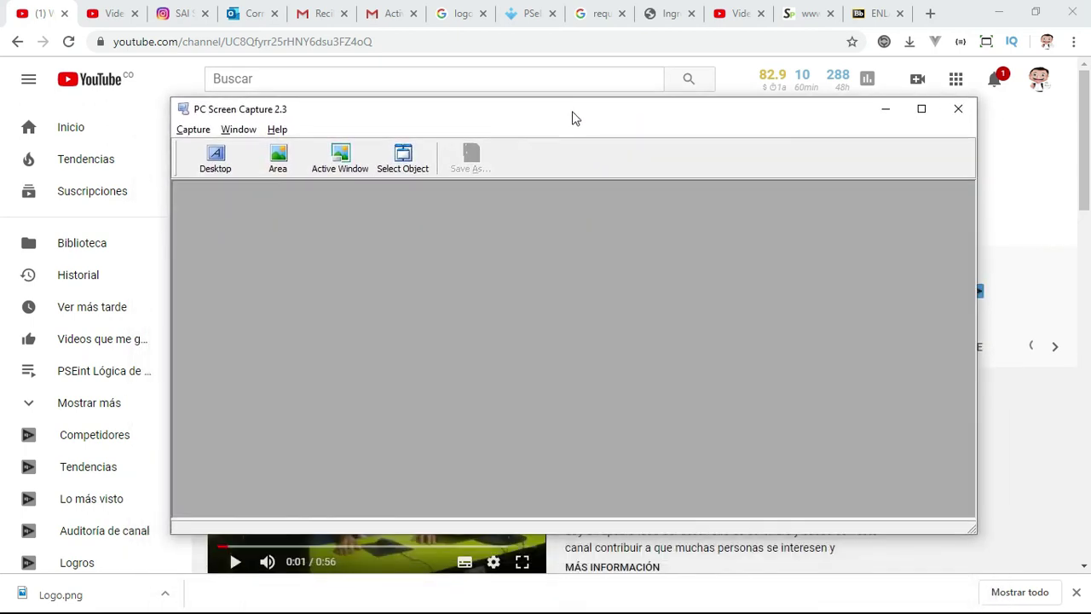
pyautogui.click(287, 162)
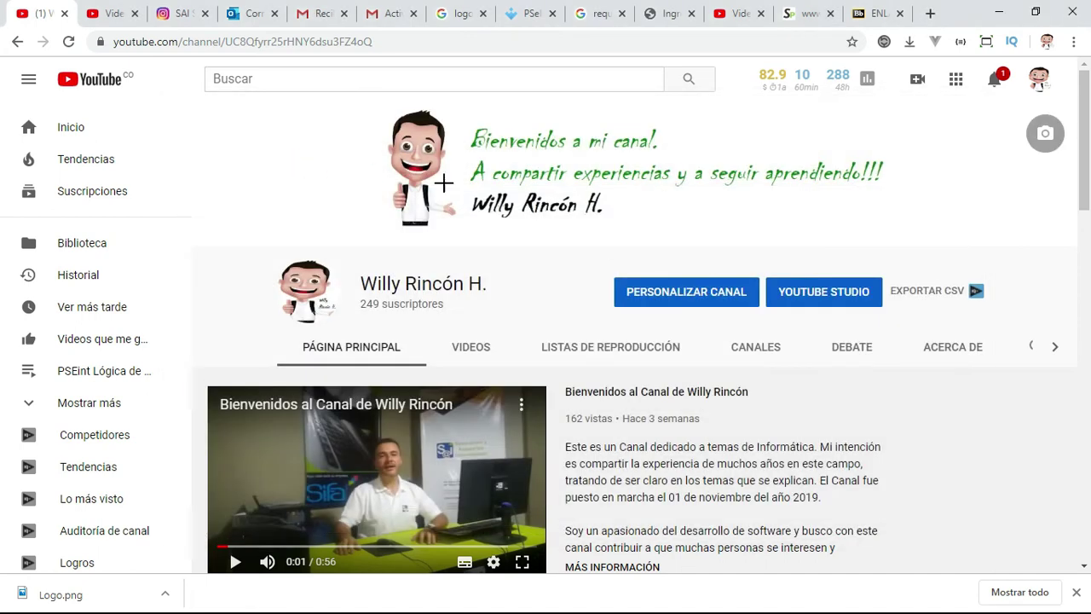
pyautogui.moveTo(593, 251); pyautogui.dragTo(776, 318)
pyautogui.moveTo(777, 318); pyautogui.dragTo(764, 319)
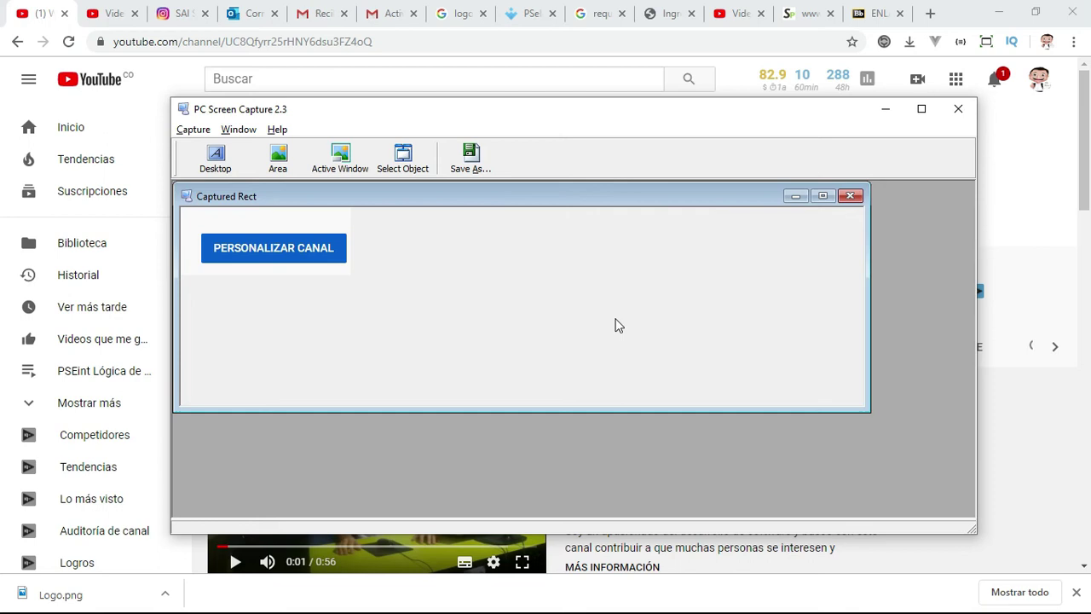
pyautogui.hotkey('alt', 'Tab')
pyautogui.hotkey('alt', 'Tab')
pyautogui.hotkey('alt', 'Tab')
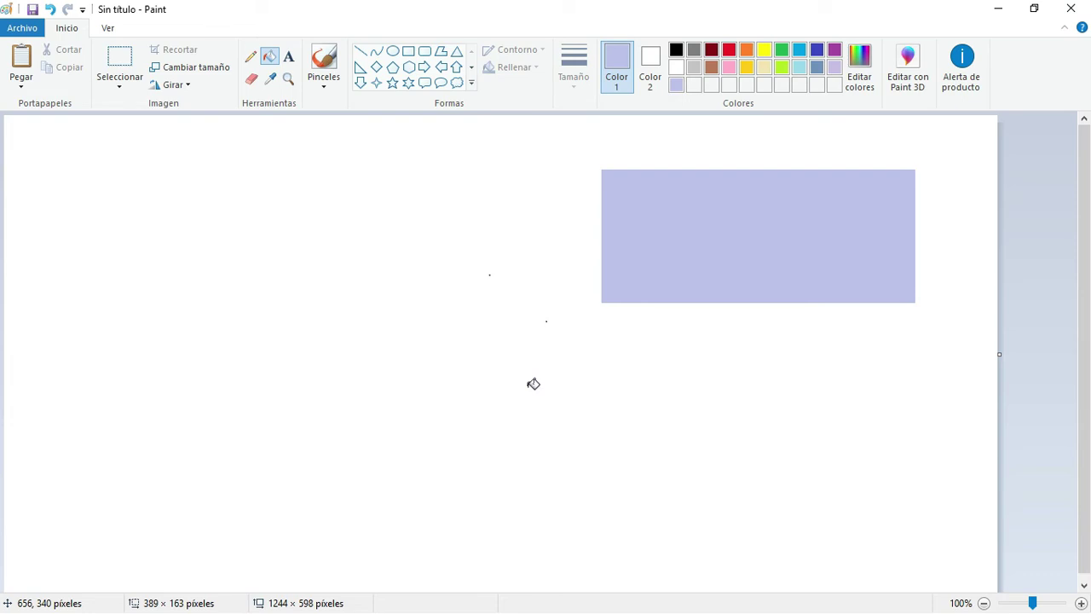
# - Paste the PERSONALIZAR CANAL button capture into the canvas's top-left corner and select the eyedropper
pyautogui.hotkey('ctrl', 'v')
pyautogui.click(261, 185)
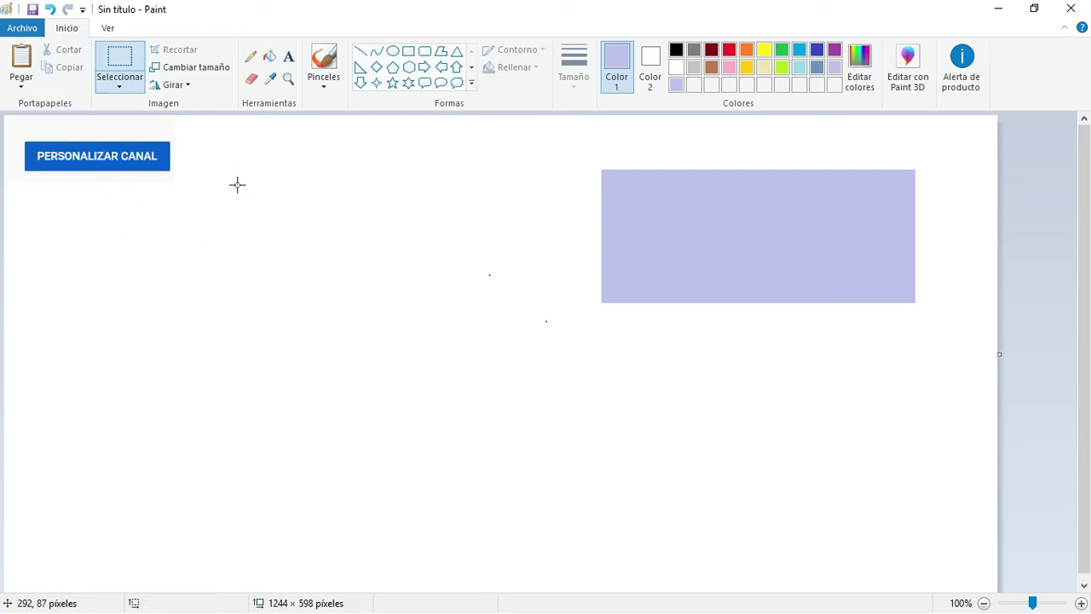
pyautogui.click(271, 89)
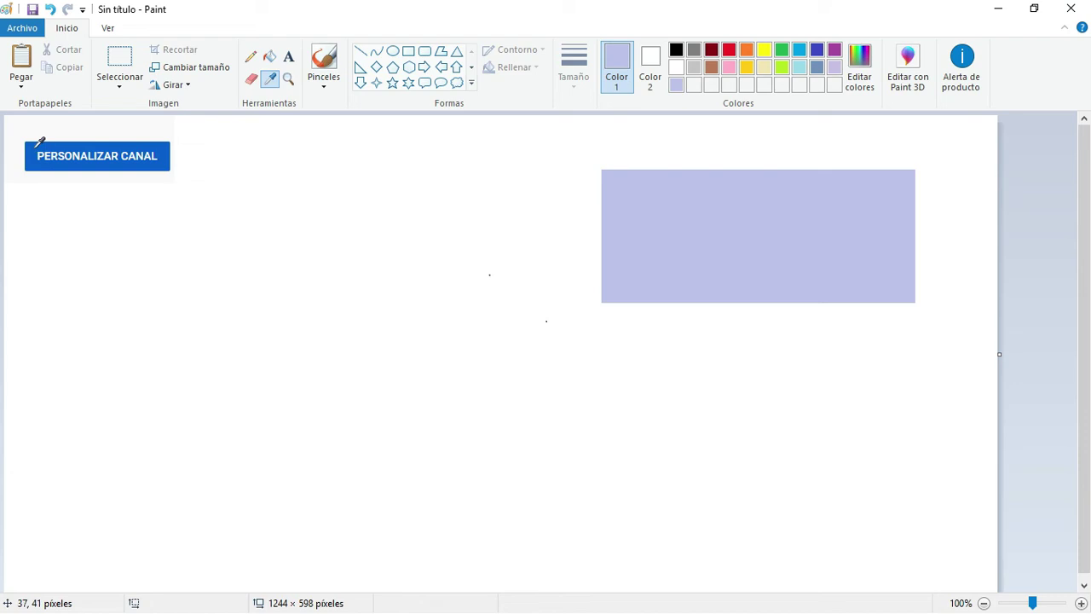
# - Sample the button's blue and read its values in Editar colores: red 6, green 95, blue 212
pyautogui.click(37, 145)
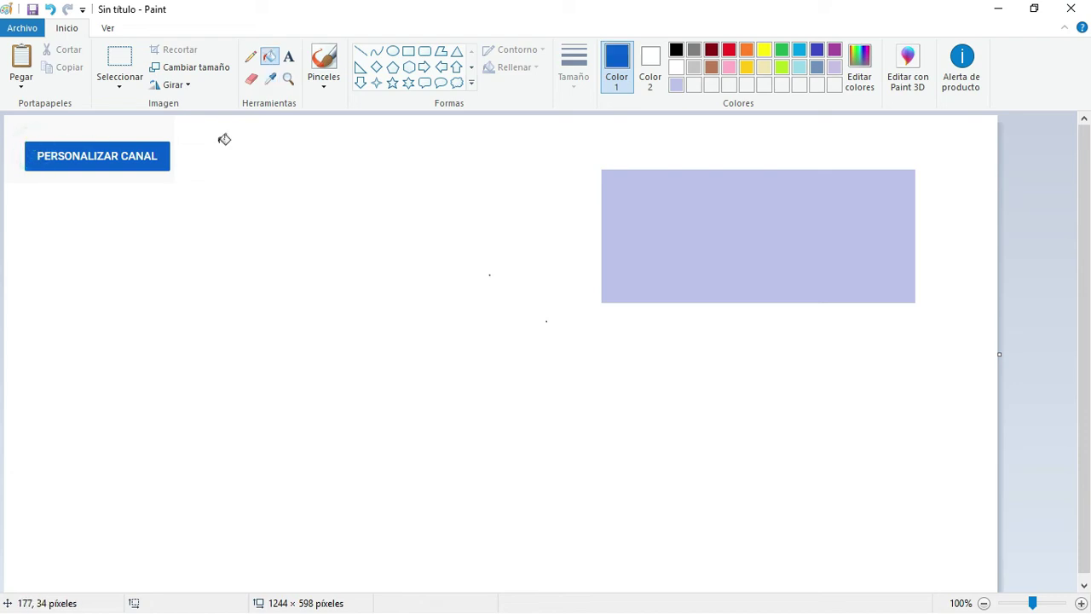
pyautogui.click(862, 72)
pyautogui.click(696, 366)
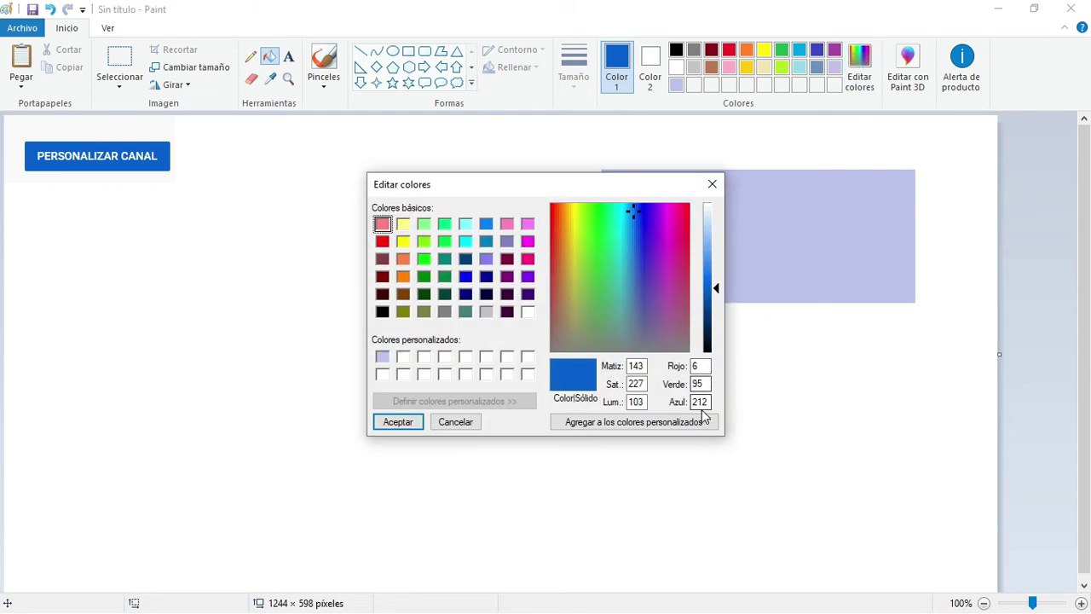
pyautogui.click(707, 384)
pyautogui.click(705, 399)
pyautogui.click(699, 365)
pyautogui.click(704, 384)
# - Fill the lavender rectangle with the sampled blue, then switch to the YouTube page
pyautogui.click(460, 424)
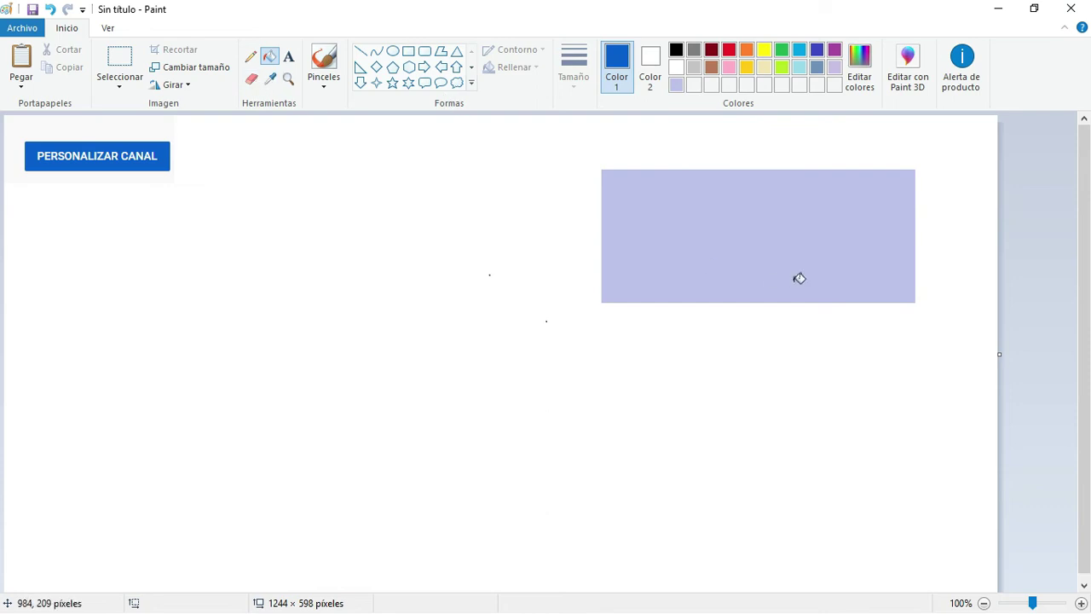
pyautogui.click(840, 226)
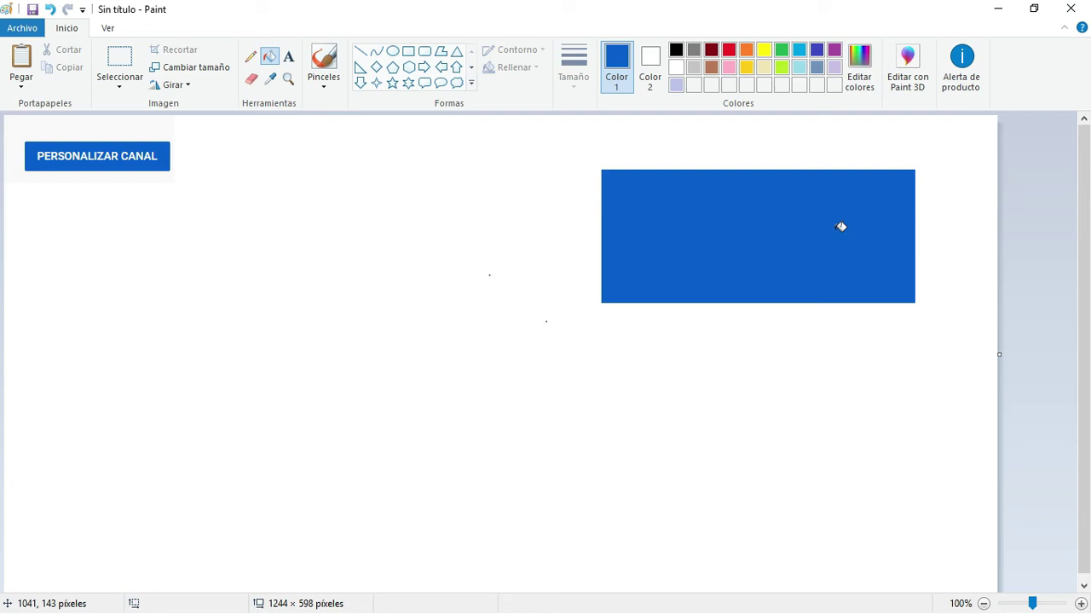
pyautogui.hotkey('alt', 'Tab')
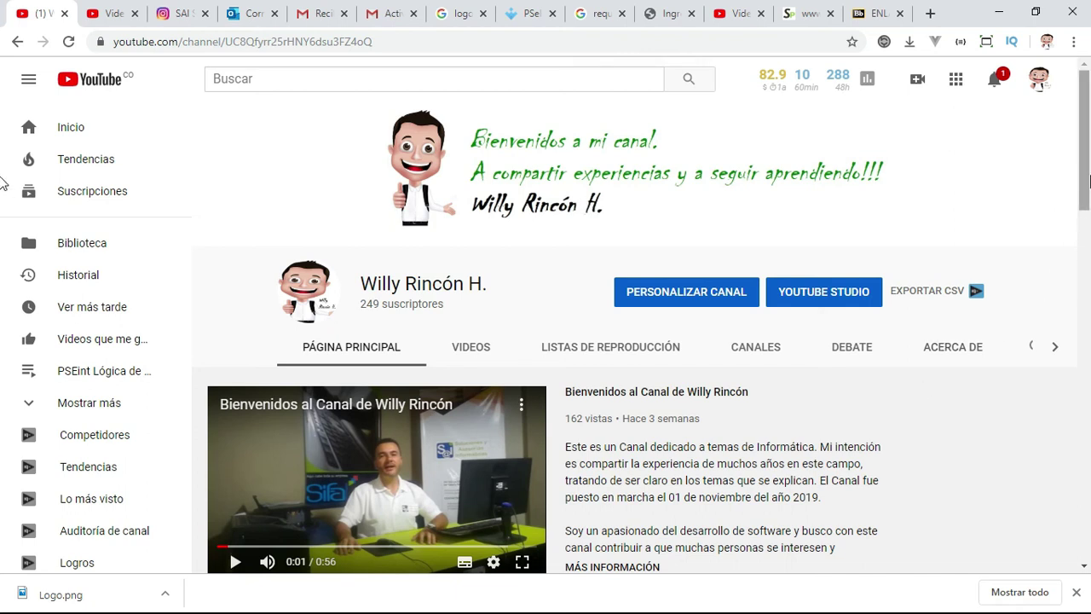
# - Scroll the YouTube channel to the Videos subidos thumbnails and bring PC Screen Capture forward
pyautogui.moveTo(1085, 149)
pyautogui.mouseDown()
pyautogui.moveTo(1088, 313)
pyautogui.moveTo(1088, 262)
pyautogui.mouseUp()
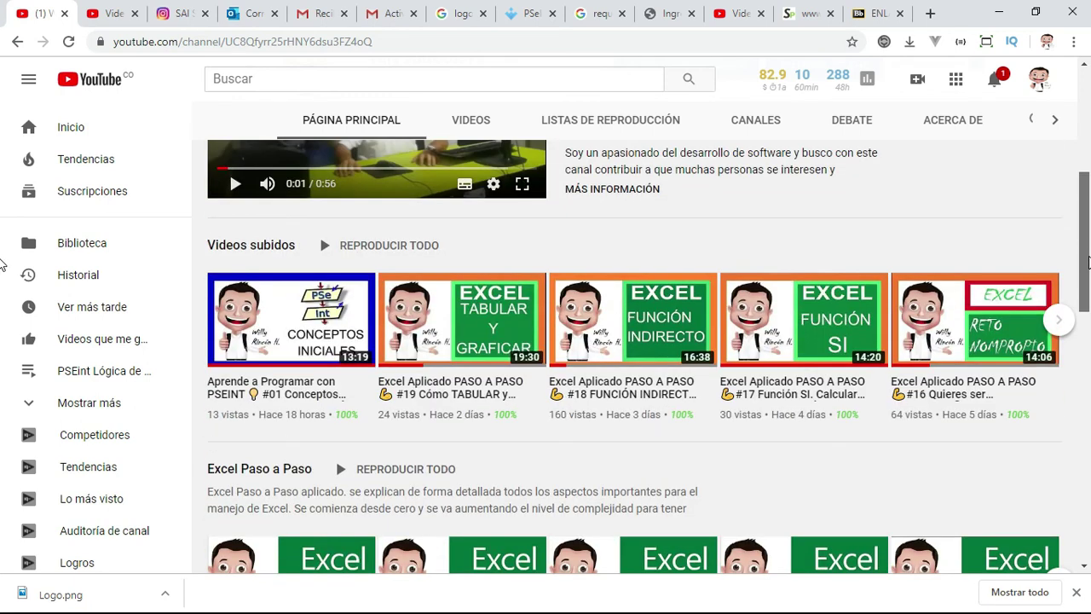
pyautogui.moveTo(632, 319)
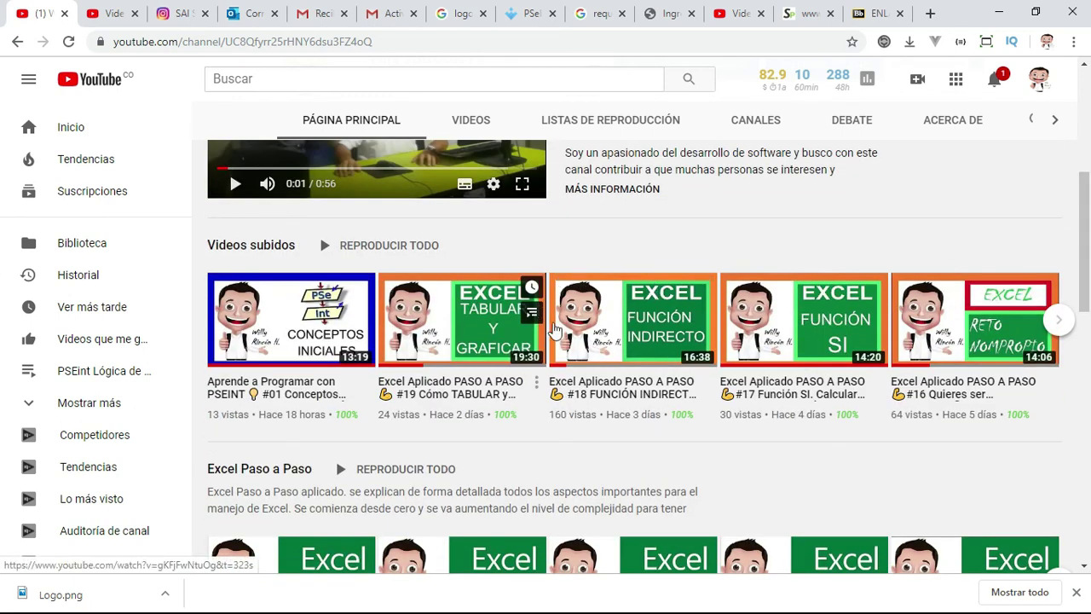
pyautogui.hotkey('alt', 'Tab')
pyautogui.press('Tab')
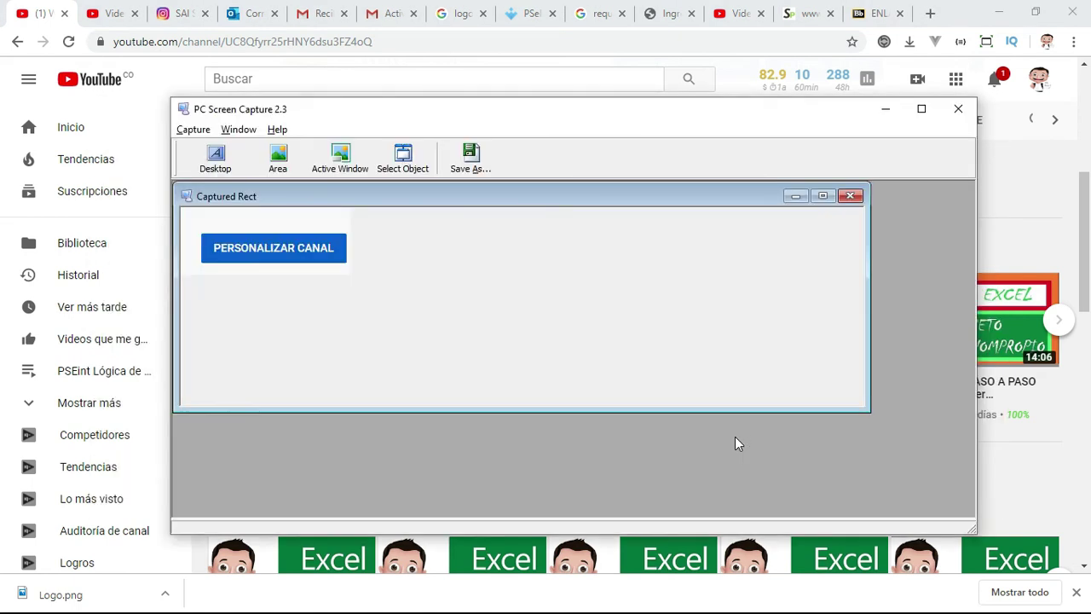
# - Capture a thin orange-and-green strip from the top of the TABULAR Y GRAFICAR thumbnail
pyautogui.click(282, 166)
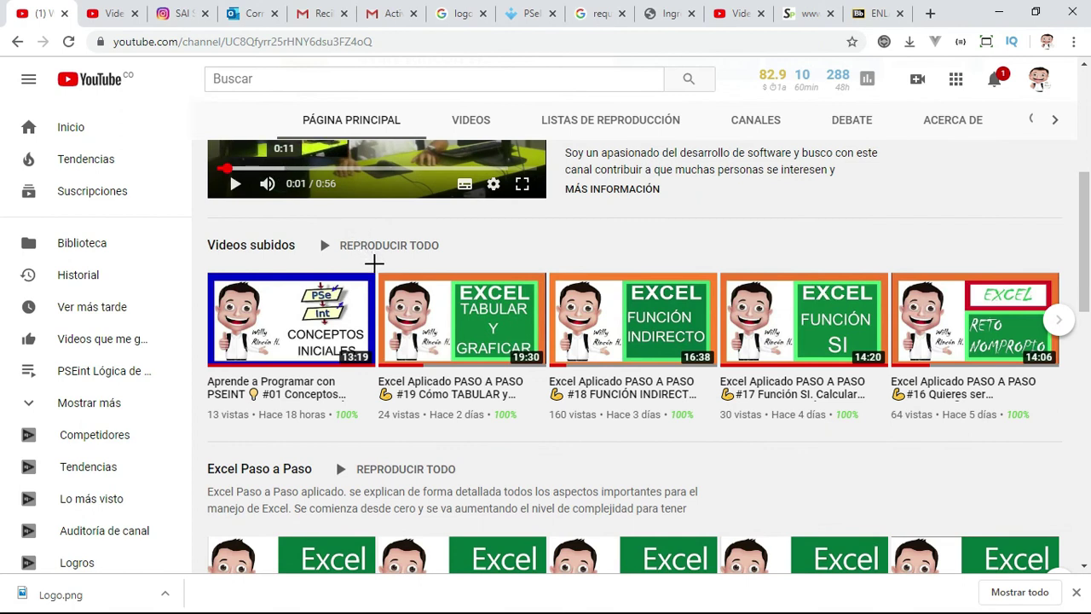
pyautogui.moveTo(375, 264); pyautogui.dragTo(543, 282)
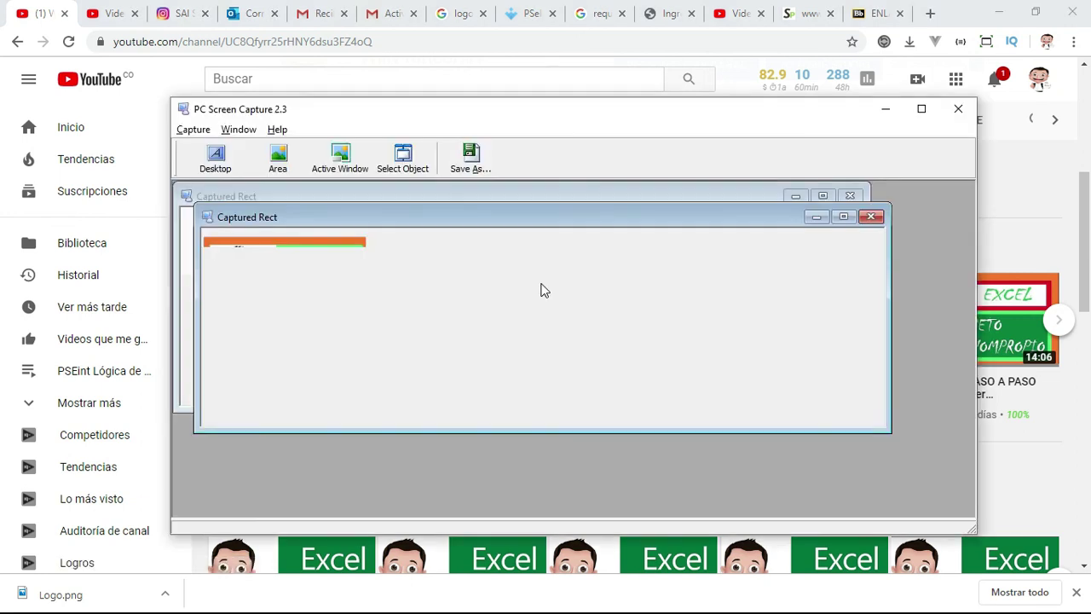
pyautogui.hotkey('alt', 'Tab')
pyautogui.hotkey('alt', 'Tab')
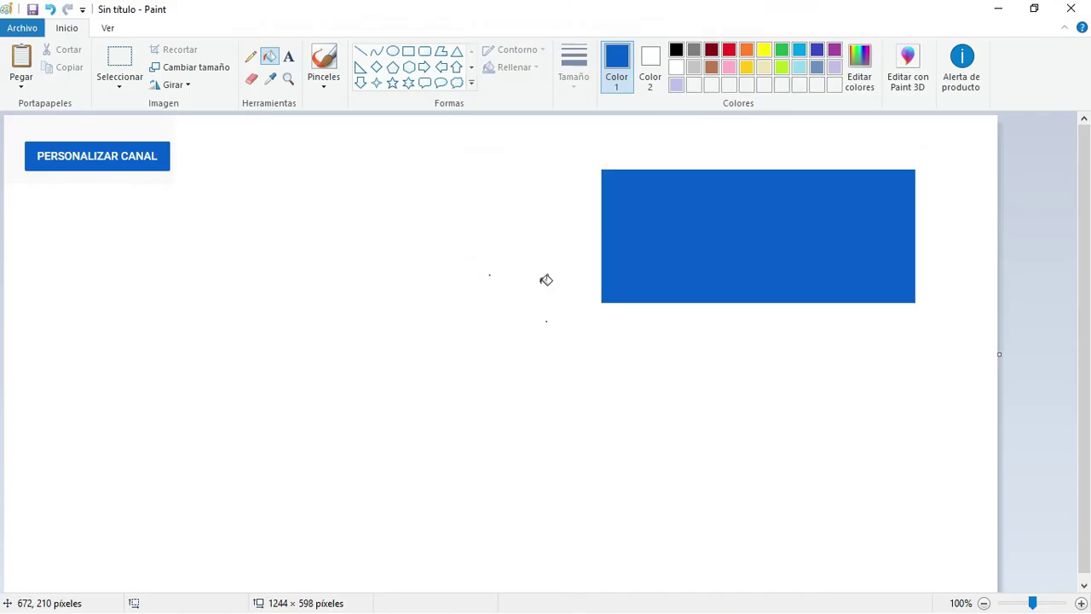
# - Paste the orange-and-green strip above the button image and select the eyedropper
pyautogui.hotkey('ctrl', 'v')
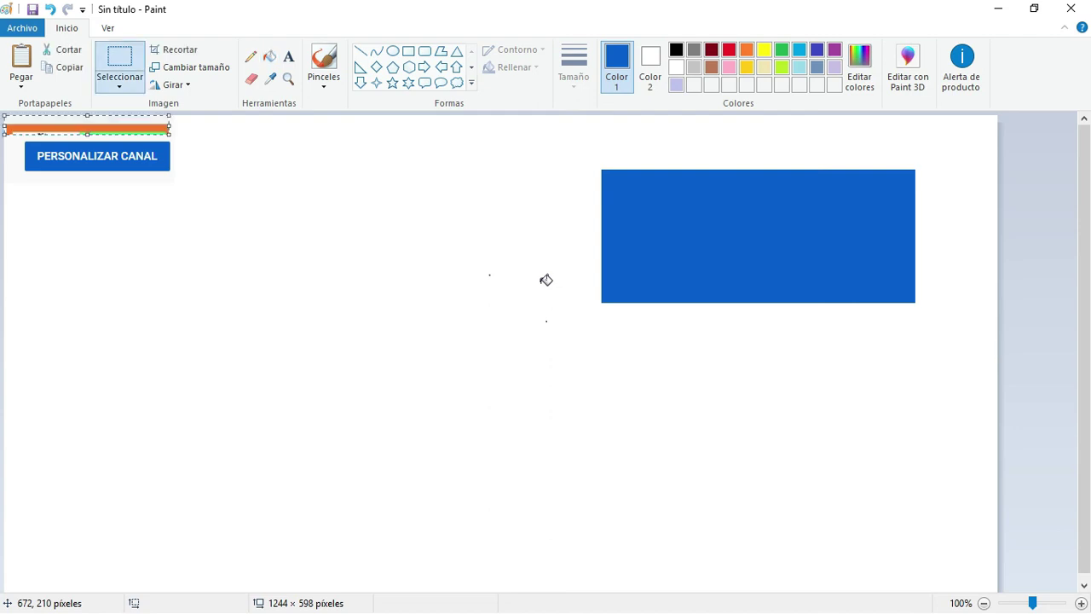
pyautogui.click(179, 179)
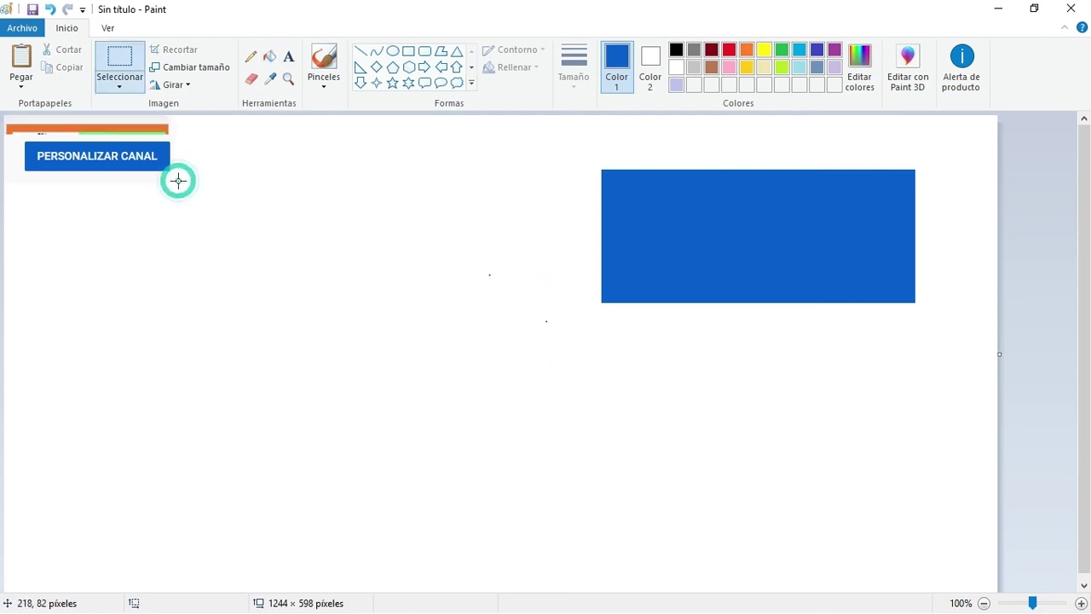
pyautogui.click(270, 78)
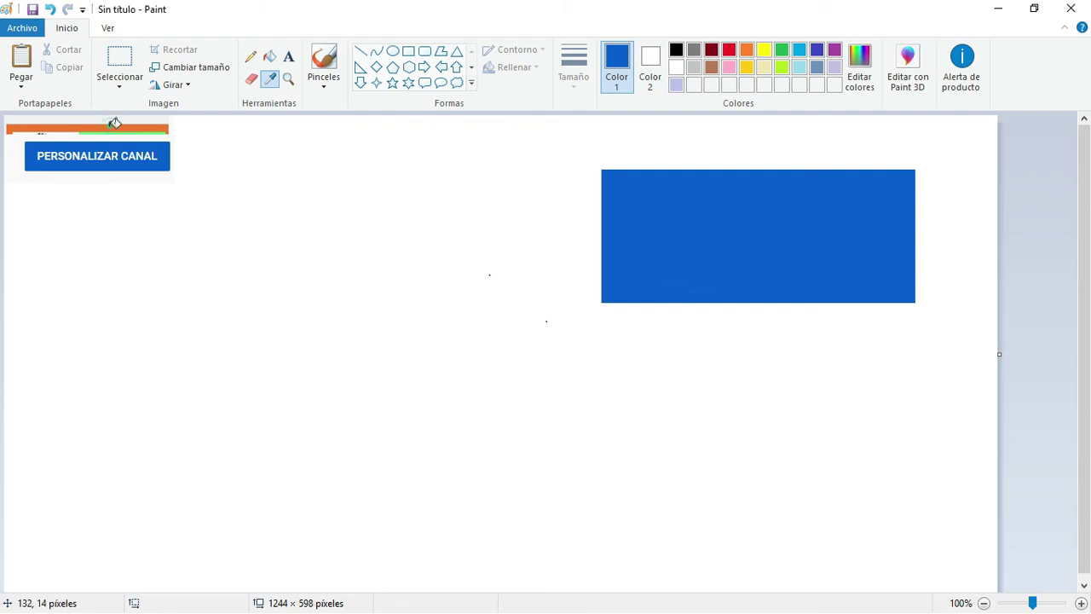
# - Sample the orange from the pasted strip, fill the rectangle with it, and confirm RGB 243, 119, 40 in Editar colores
pyautogui.click(117, 127)
pyautogui.click(713, 207)
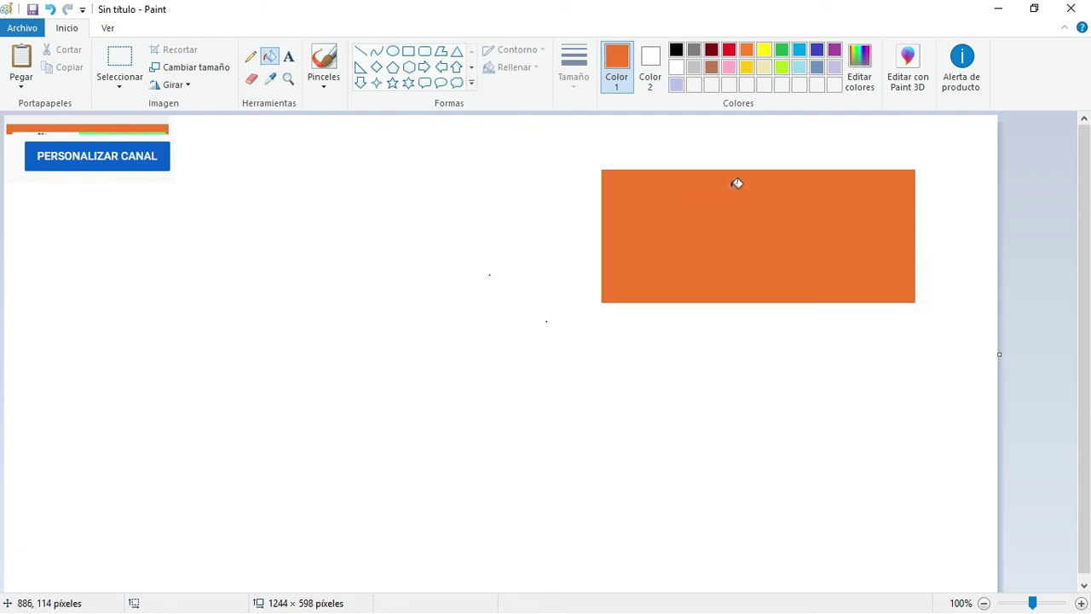
pyautogui.click(861, 62)
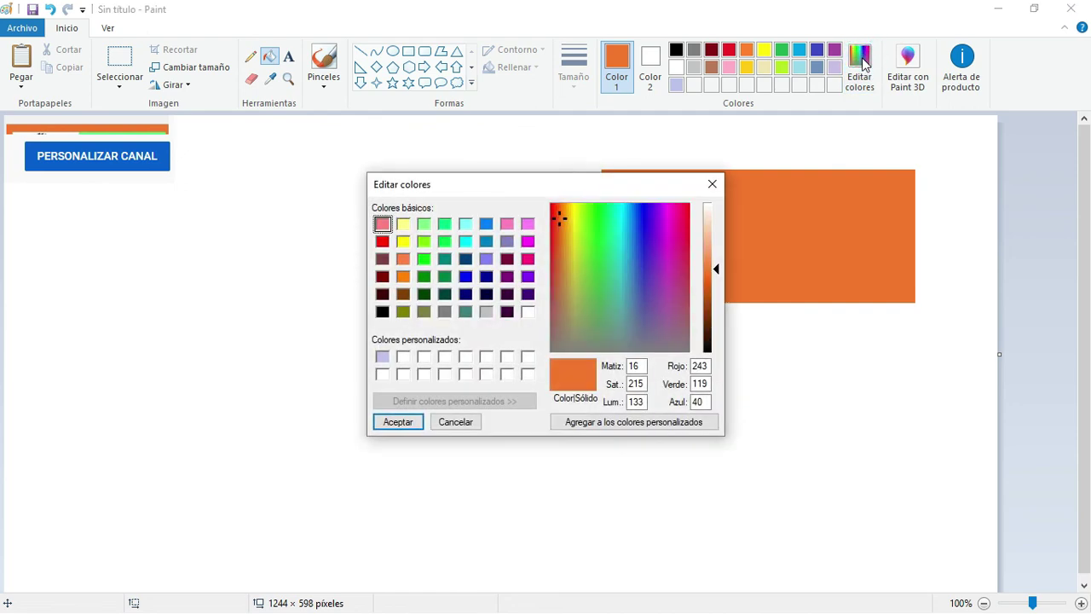